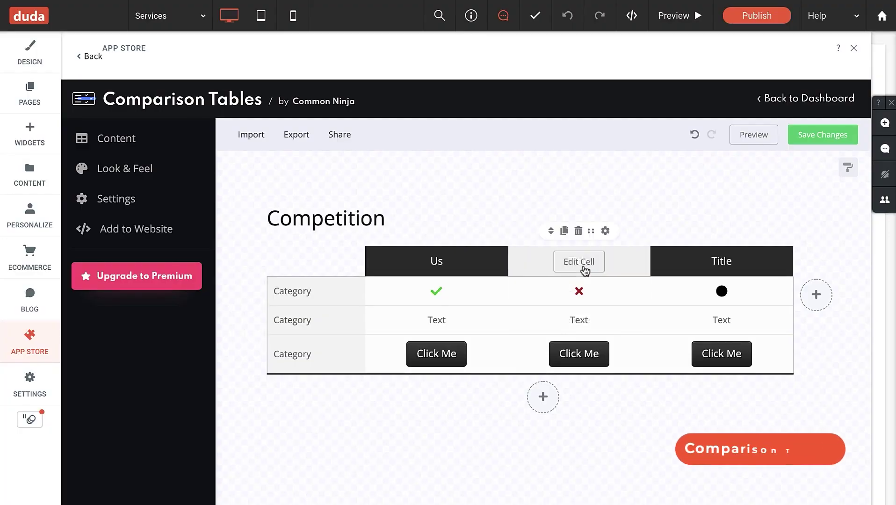
Step: Open the Title header cell editor, then switch the social feed to the Iron skin
{"action": "left_click", "coordinate": [583, 267]}
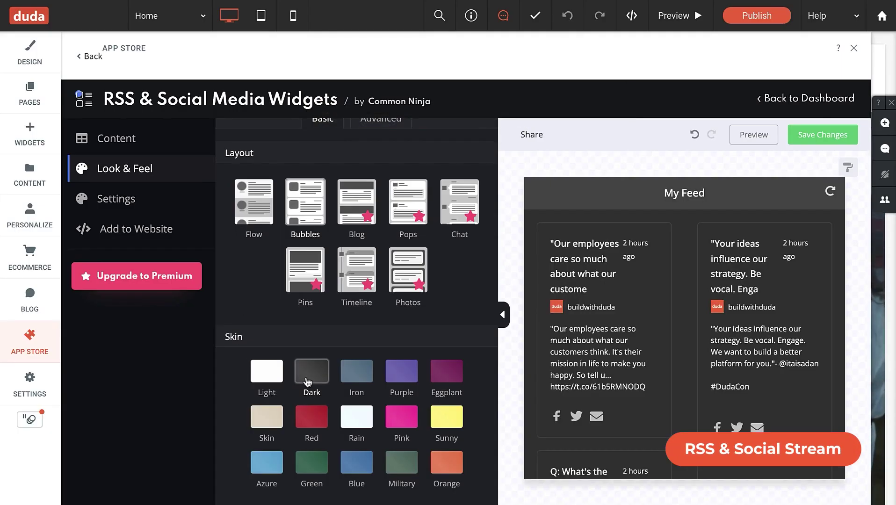
{"action": "left_click", "coordinate": [353, 379]}
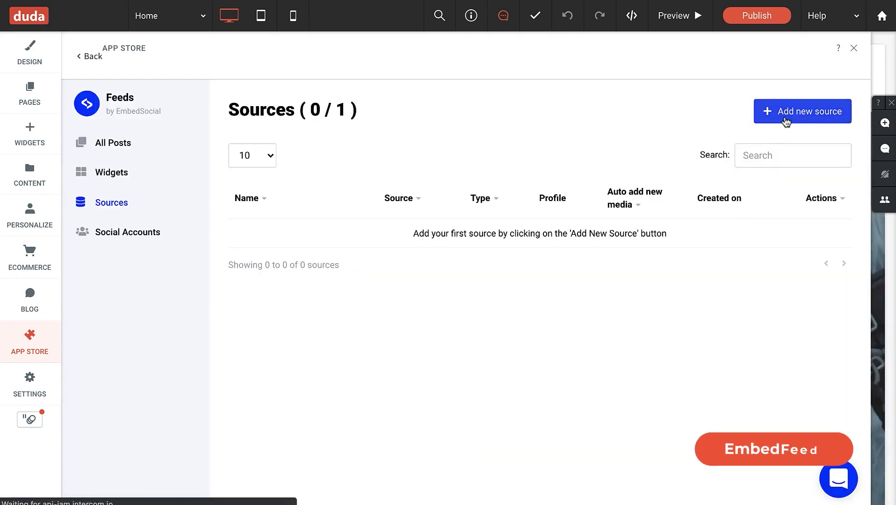
Step: Add an Instagram source pulling media from the business account, entering its account username
{"action": "left_click", "coordinate": [781, 117]}
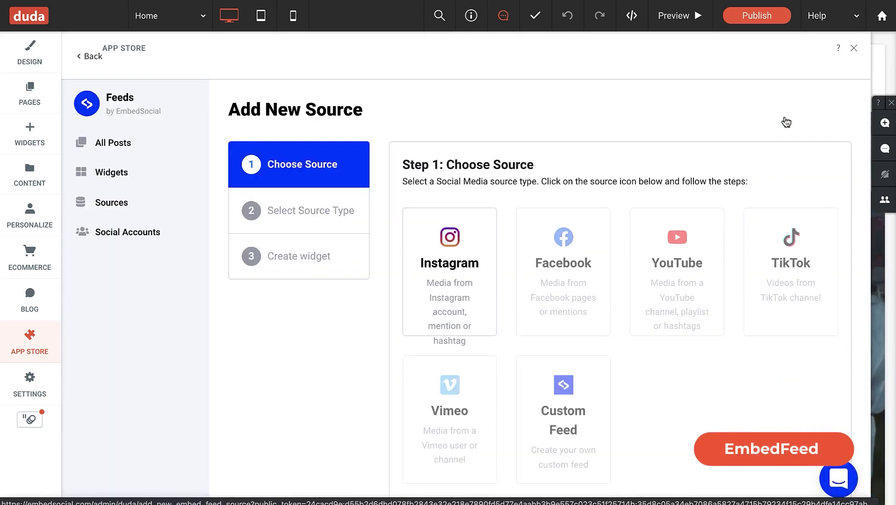
{"action": "left_click", "coordinate": [465, 265]}
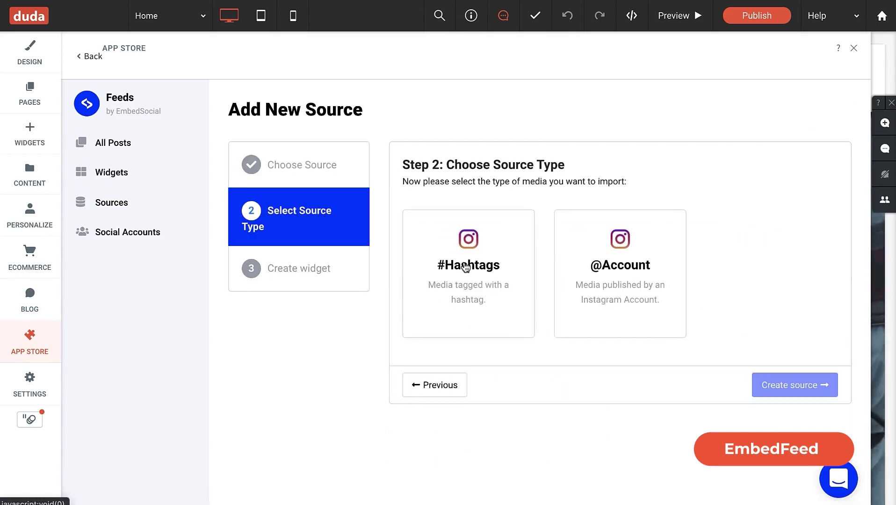
{"action": "left_click", "coordinate": [594, 272]}
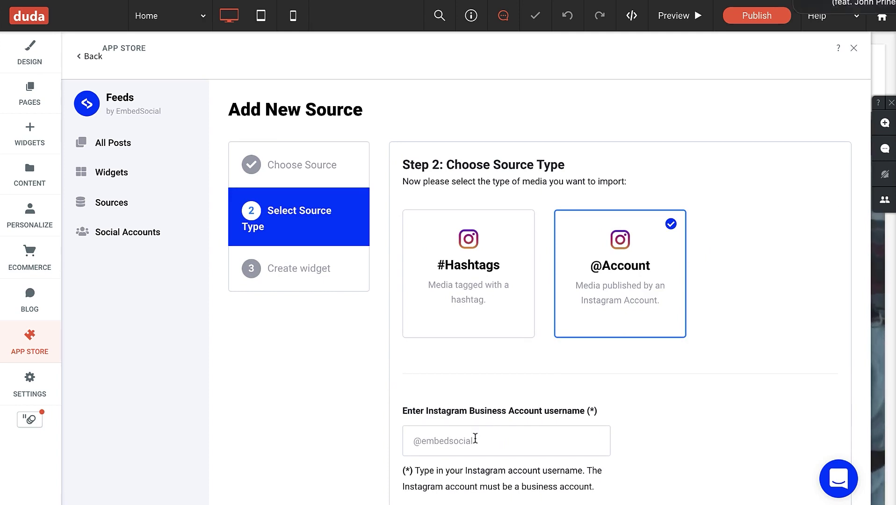
{"action": "left_click", "coordinate": [475, 438]}
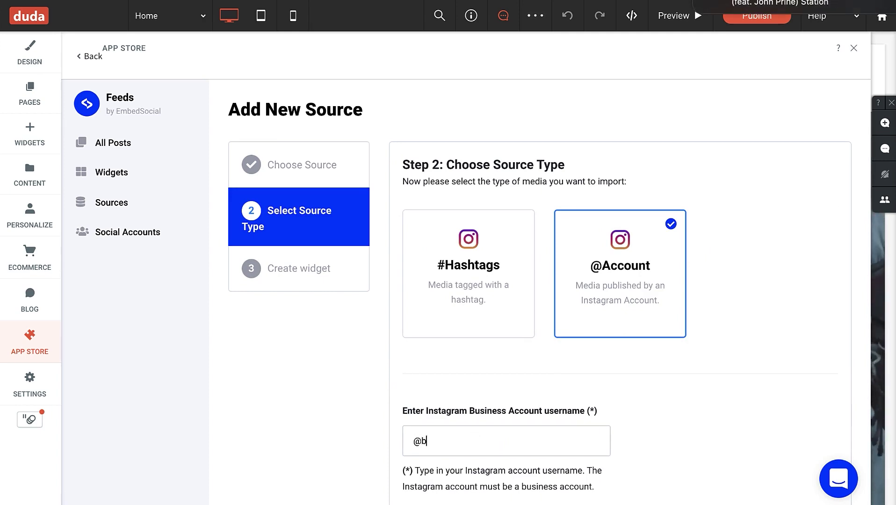
{"action": "type", "text": "@buildwithd"}
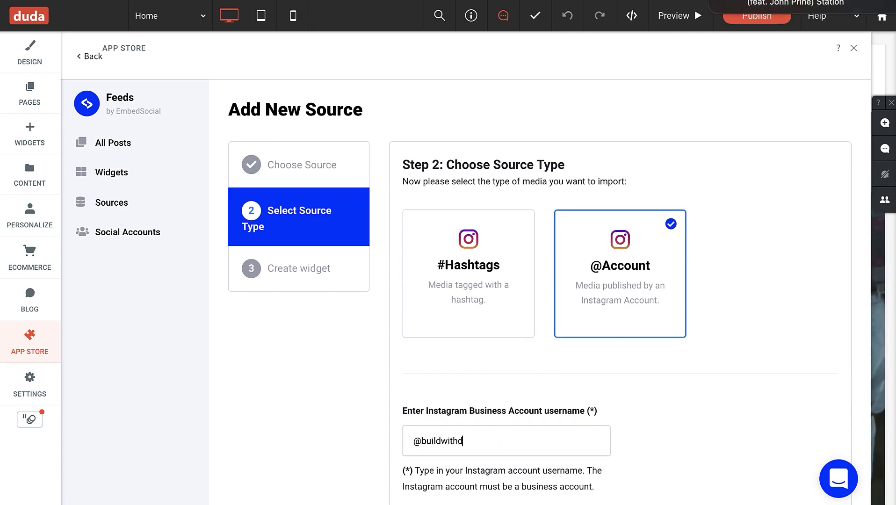
{"action": "type", "text": "da"}
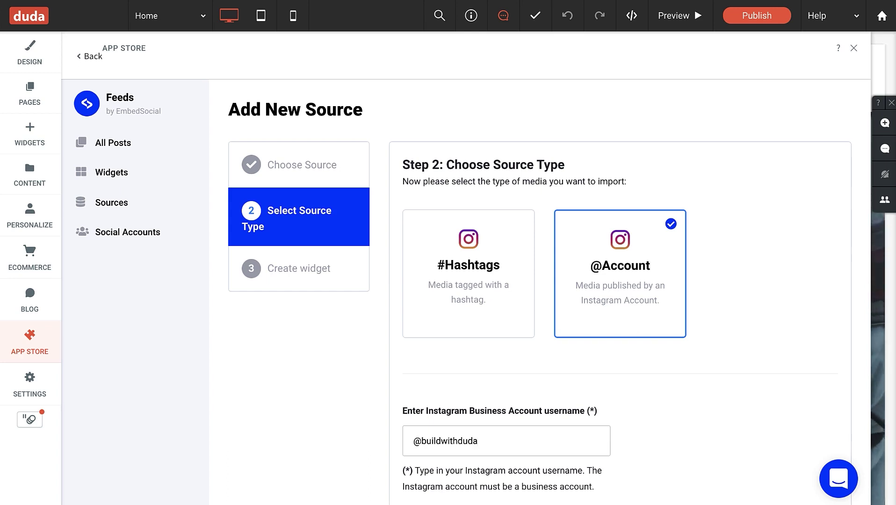
{"action": "scroll", "coordinate": [447, 433], "scroll_direction": "down", "scroll_amount": 3}
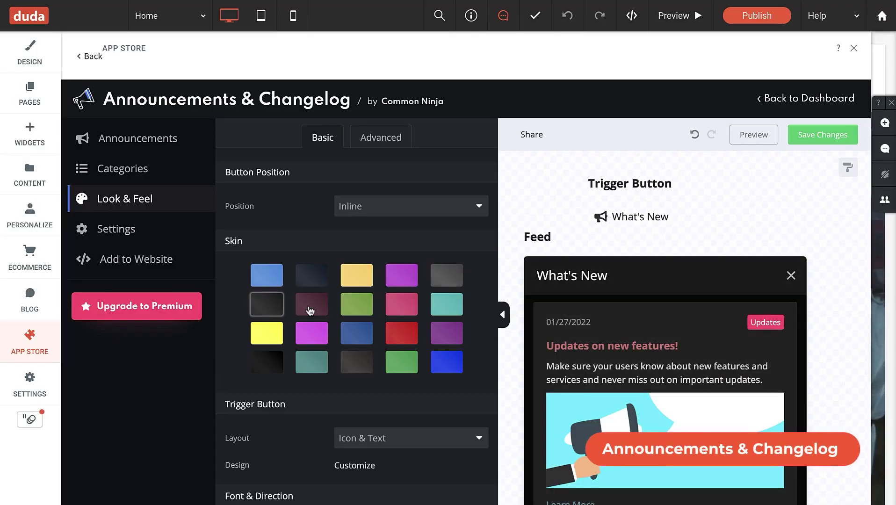
Step: Try the maroon skin, then green and pink, on the Announcements & Changelog widget
{"action": "left_click", "coordinate": [311, 310]}
{"action": "left_click", "coordinate": [350, 306]}
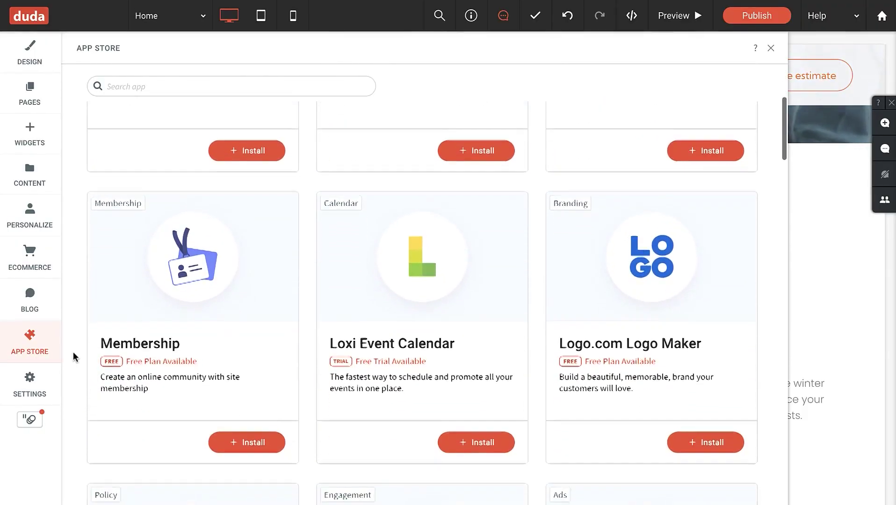
Step: Scroll the App Store list down to Accessibility, Calculator Builder and Comparison Tables
{"action": "scroll", "coordinate": [73, 356], "scroll_direction": "down", "scroll_amount": 6}
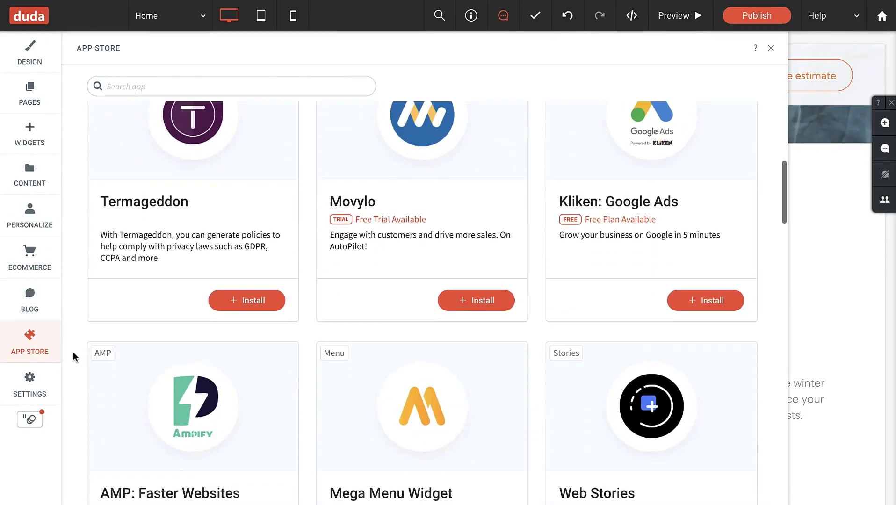
{"action": "scroll", "coordinate": [73, 357], "scroll_direction": "down", "scroll_amount": 7}
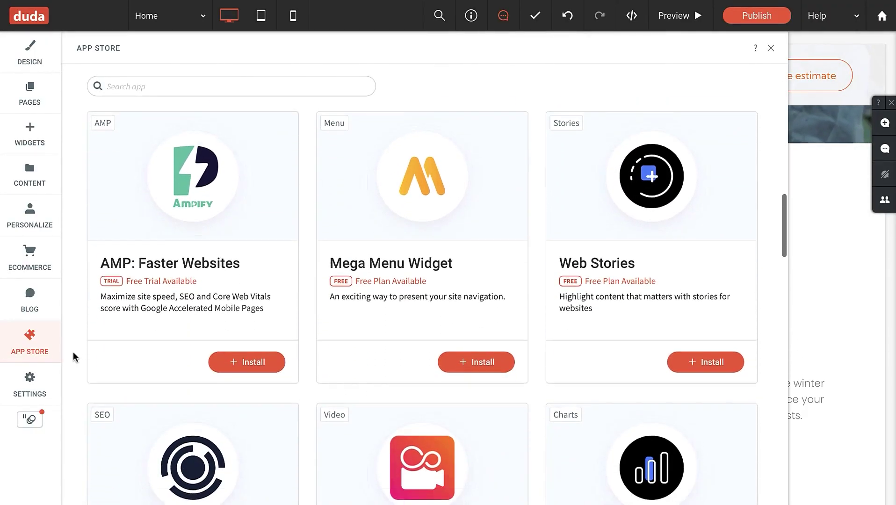
{"action": "scroll", "coordinate": [74, 357], "scroll_direction": "down", "scroll_amount": 7}
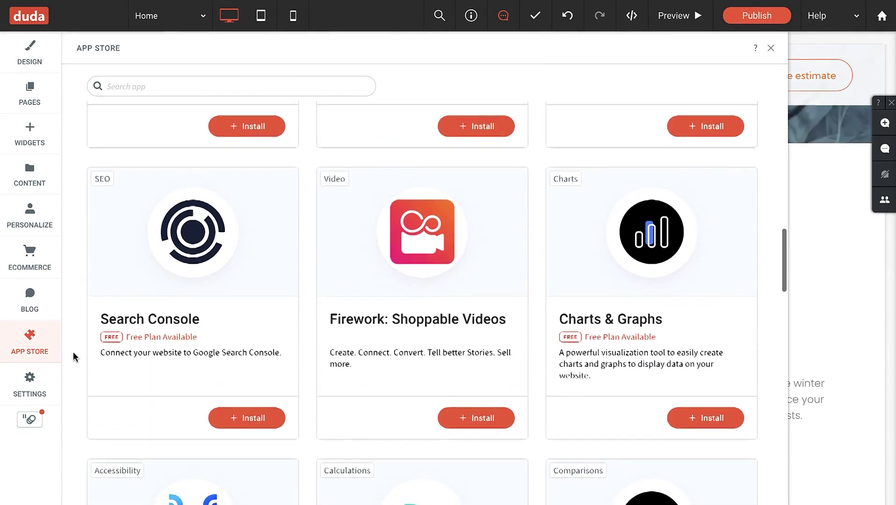
{"action": "scroll", "coordinate": [73, 357], "scroll_direction": "down", "scroll_amount": 6}
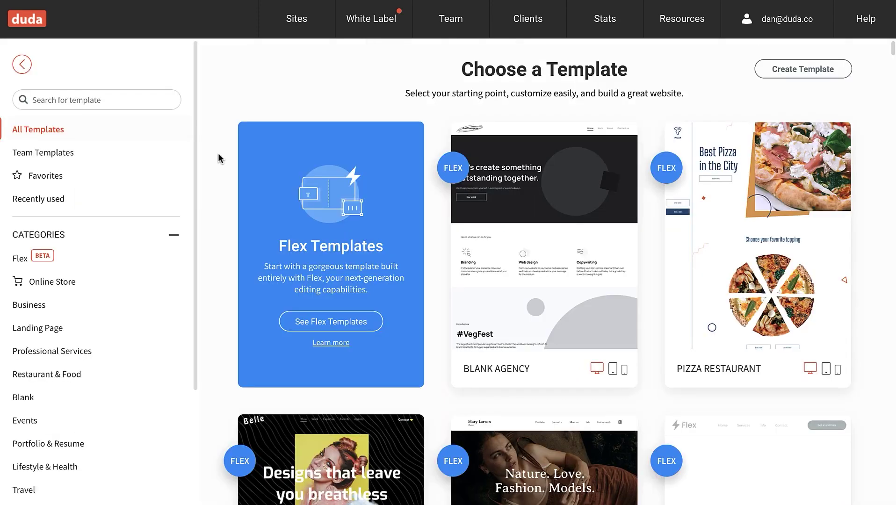
Step: Scroll through the Choose a Template gallery toward the Pizza Restaurant Flex template
{"action": "scroll", "coordinate": [219, 158], "scroll_direction": "down", "scroll_amount": 10}
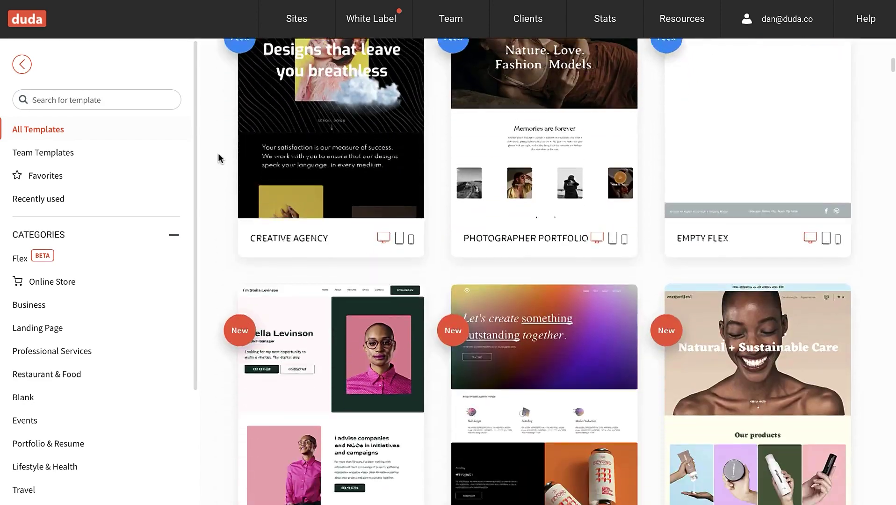
{"action": "scroll", "coordinate": [219, 158], "scroll_direction": "down", "scroll_amount": 7}
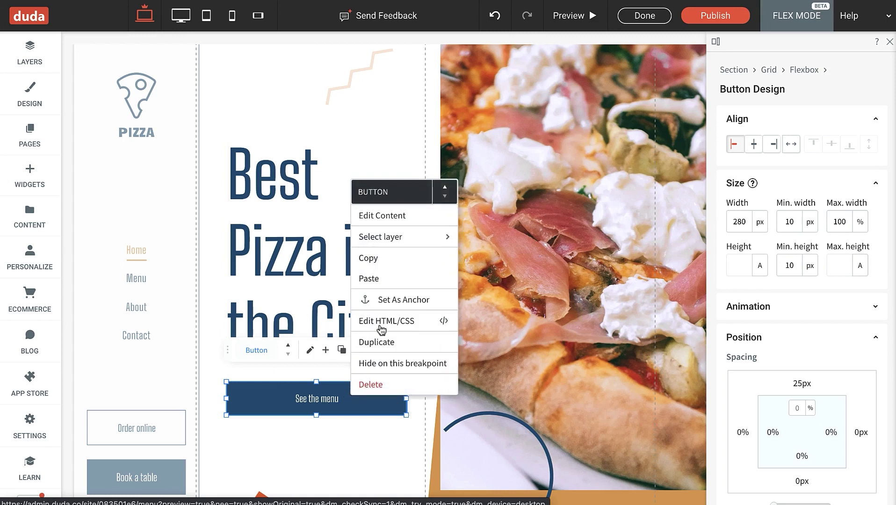
Step: Copy and paste the See the menu button, then nudge its heading-and-buttons container
{"action": "left_click", "coordinate": [386, 259]}
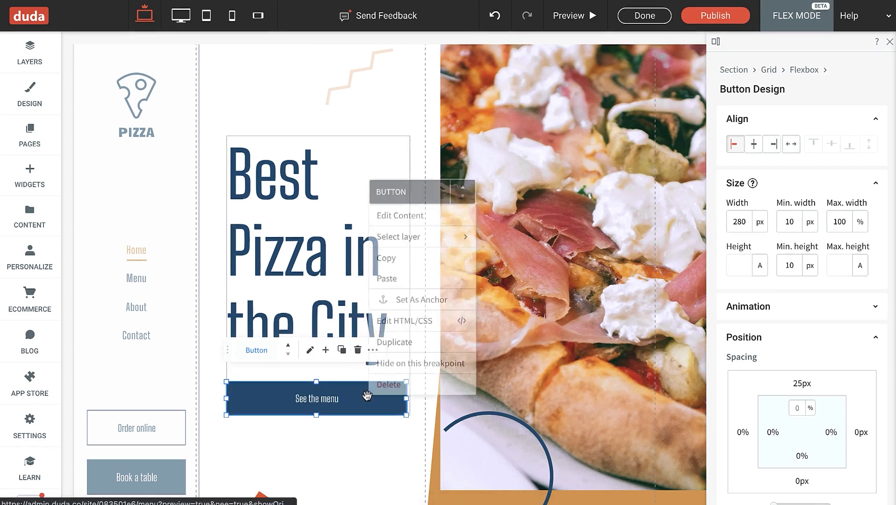
{"action": "left_click", "coordinate": [401, 280]}
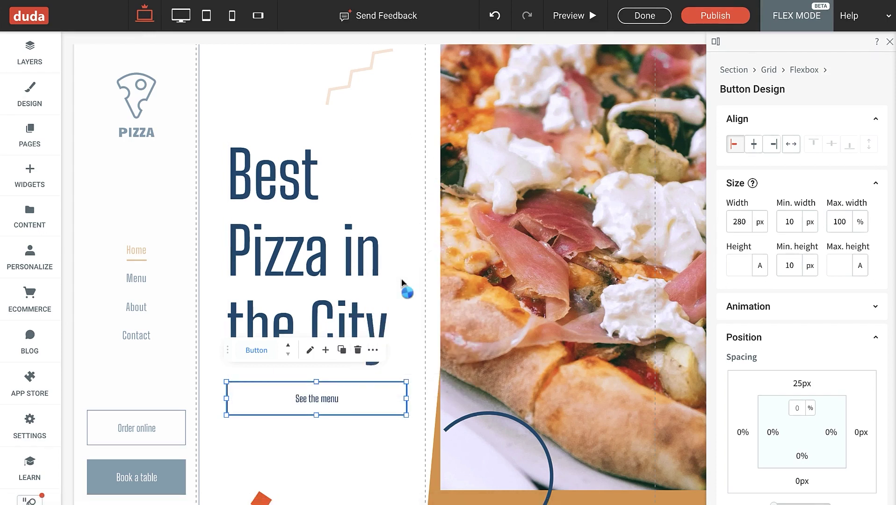
{"action": "left_click", "coordinate": [313, 339]}
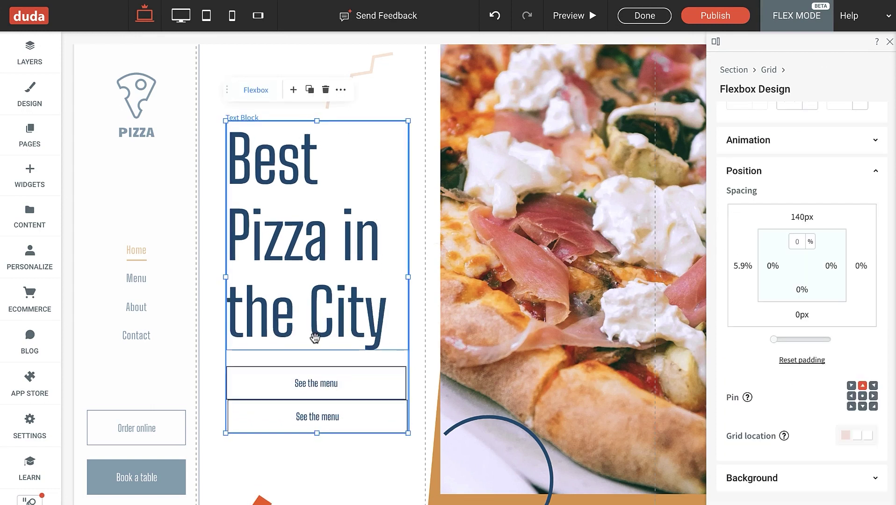
{"action": "left_click_drag", "start_coordinate": [314, 338], "coordinate": [315, 338]}
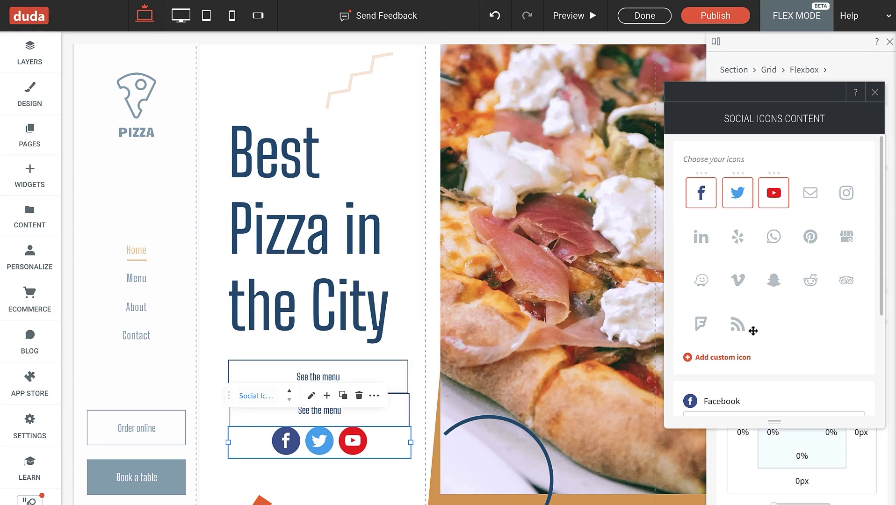
Step: Add a custom icon to the social icons row and choose a different image for it
{"action": "left_click", "coordinate": [720, 358]}
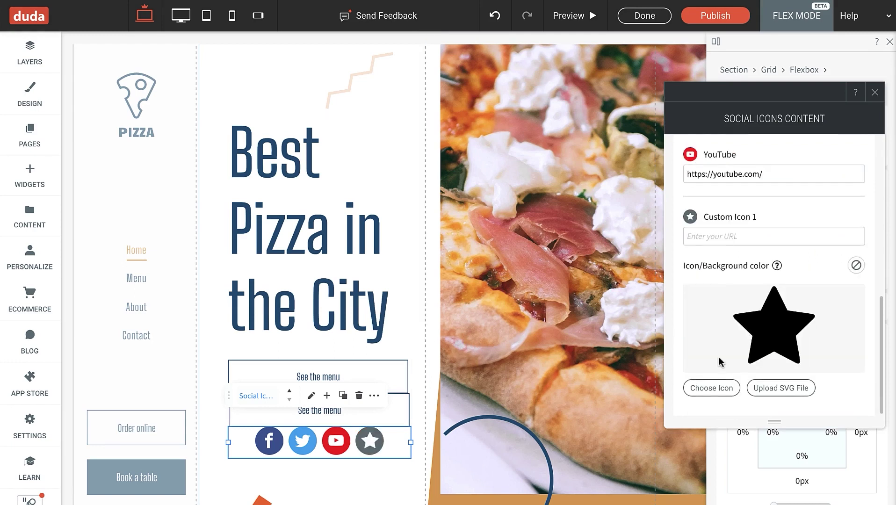
{"action": "left_click", "coordinate": [712, 389]}
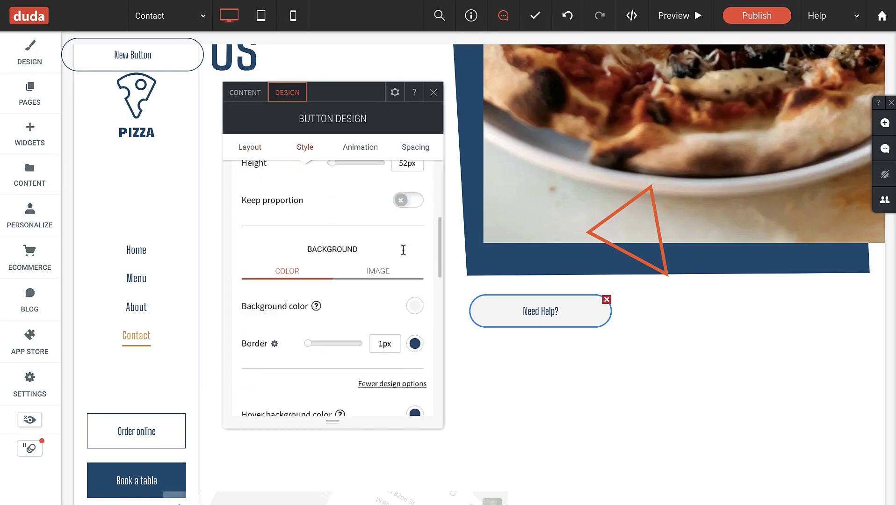
{"action": "scroll", "coordinate": [404, 253], "scroll_direction": "down", "scroll_amount": 4}
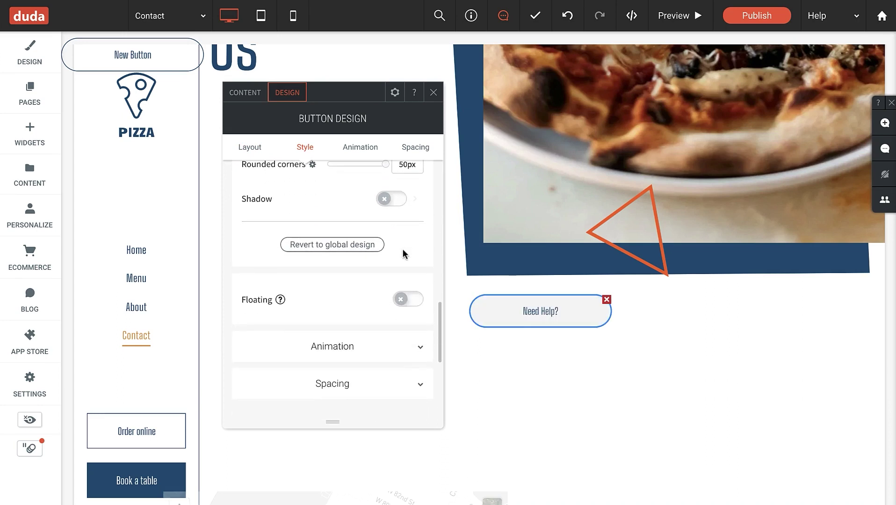
Step: Turn on the Floating option for the Need Help? button's style
{"action": "left_click", "coordinate": [408, 302]}
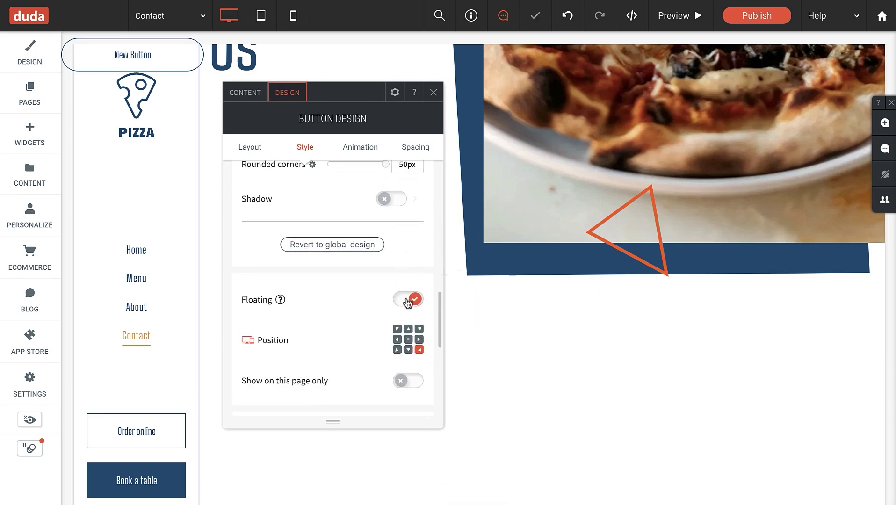
{"action": "scroll", "coordinate": [407, 301], "scroll_direction": "down", "scroll_amount": 2}
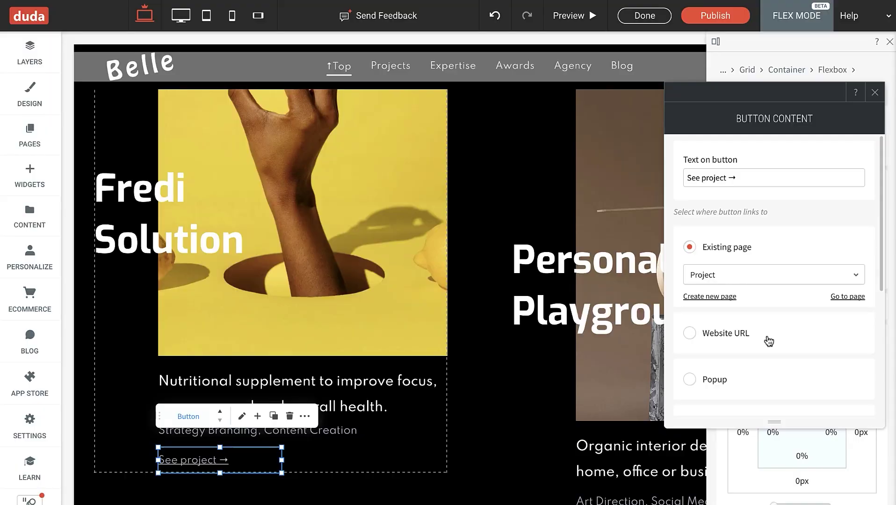
Step: Link the See project button to the 'Keep in touch with site visitors…' blog post
{"action": "scroll", "coordinate": [769, 341], "scroll_direction": "down", "scroll_amount": 5}
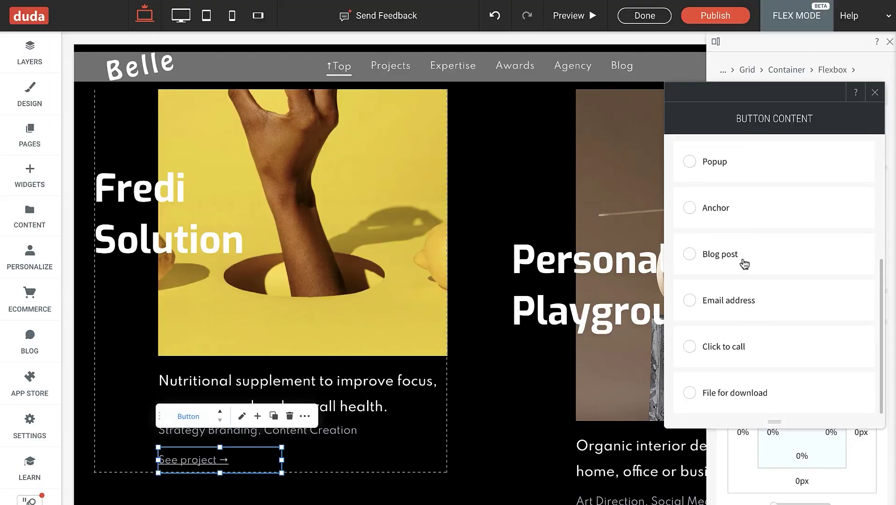
{"action": "left_click", "coordinate": [742, 261]}
{"action": "left_click", "coordinate": [740, 273]}
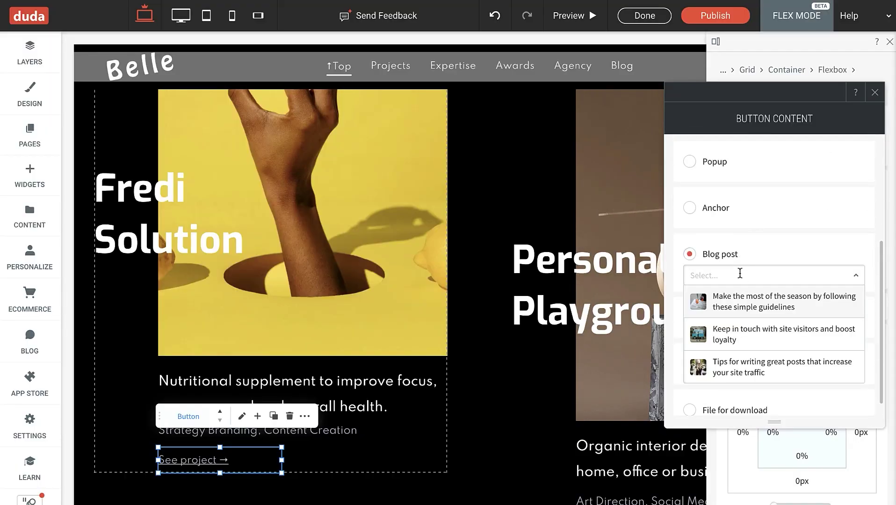
{"action": "left_click", "coordinate": [741, 334]}
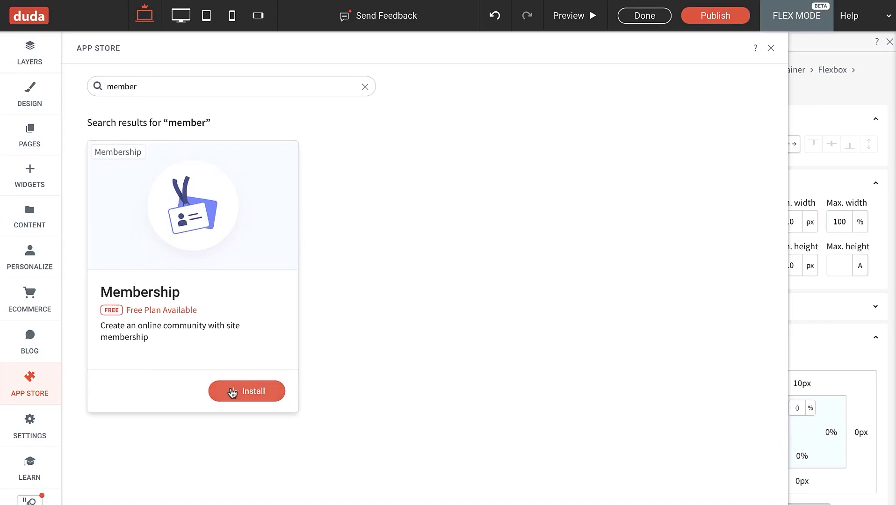
Step: Install the Membership app on the Starter plan and dismiss the confirmation
{"action": "left_click", "coordinate": [233, 392]}
{"action": "left_click", "coordinate": [352, 388]}
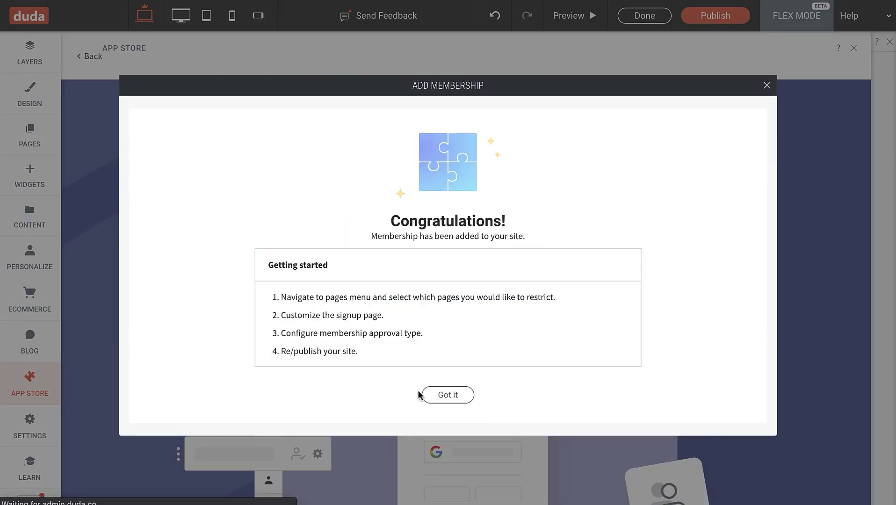
{"action": "left_click", "coordinate": [444, 395]}
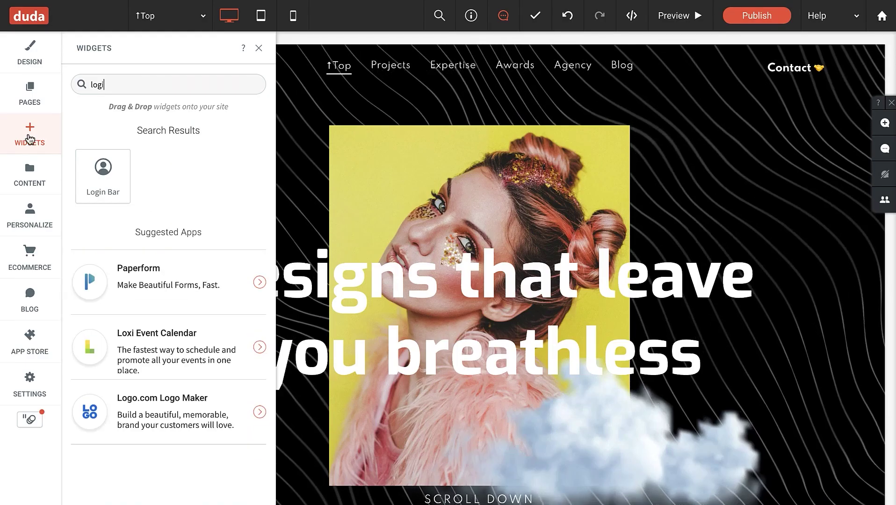
Step: Place a Login Bar in the header, limit Blog to manually approved members, and open the signup form
{"action": "left_click_drag", "start_coordinate": [103, 176], "coordinate": [757, 65]}
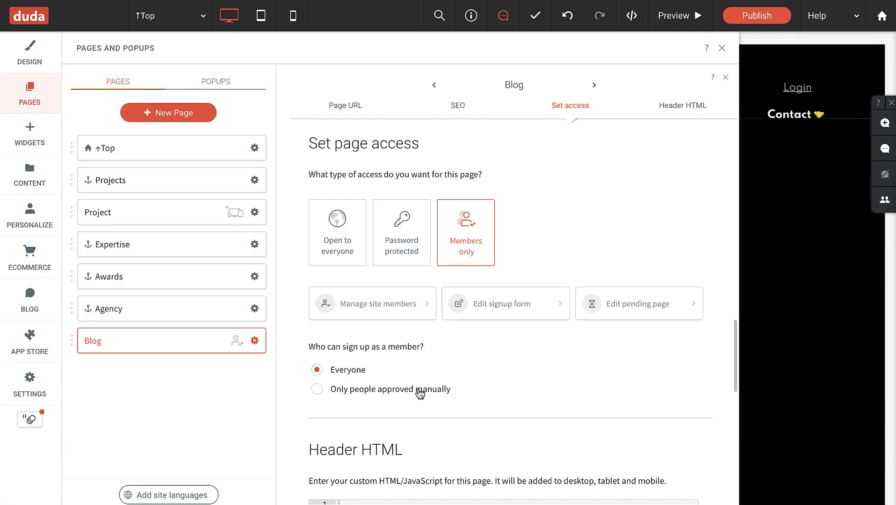
{"action": "left_click", "coordinate": [420, 393]}
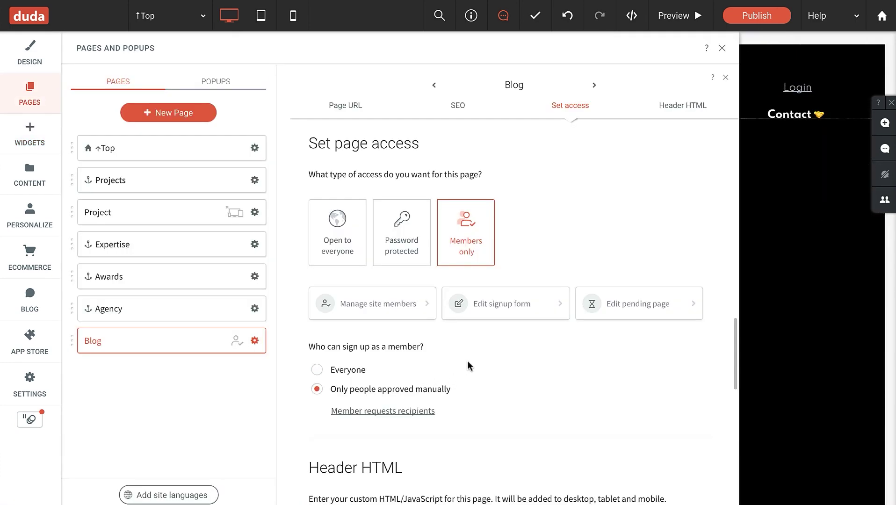
{"action": "left_click", "coordinate": [513, 315]}
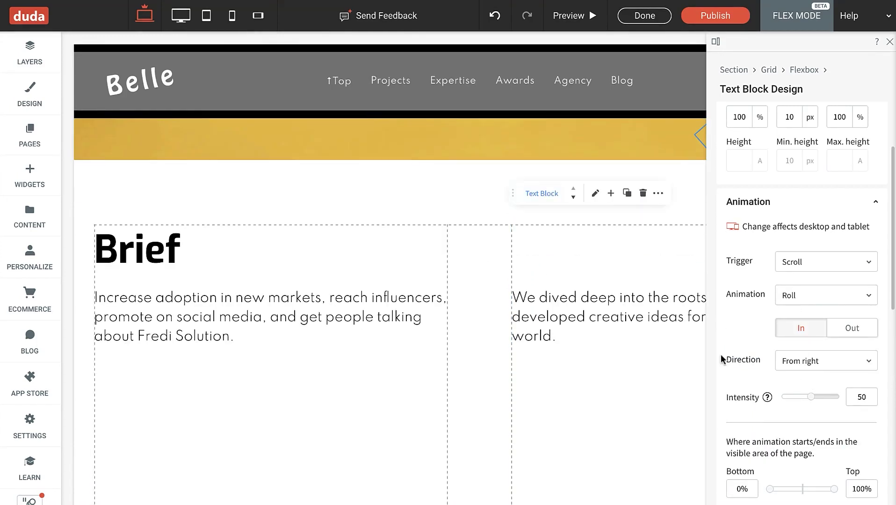
Step: Move the Solutions text block's roll animation end point from 100% to 59% of the visible area
{"action": "scroll", "coordinate": [766, 362], "scroll_direction": "down", "scroll_amount": 1}
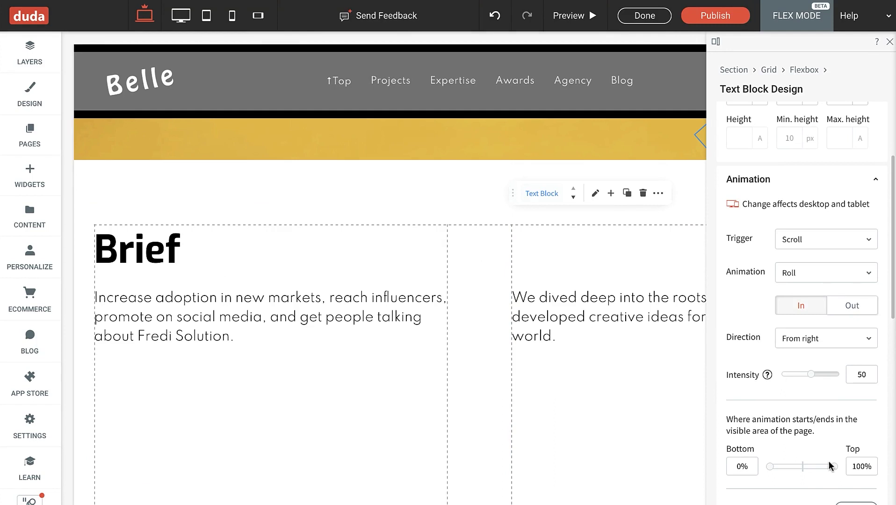
{"action": "left_click_drag", "start_coordinate": [830, 465], "coordinate": [807, 467]}
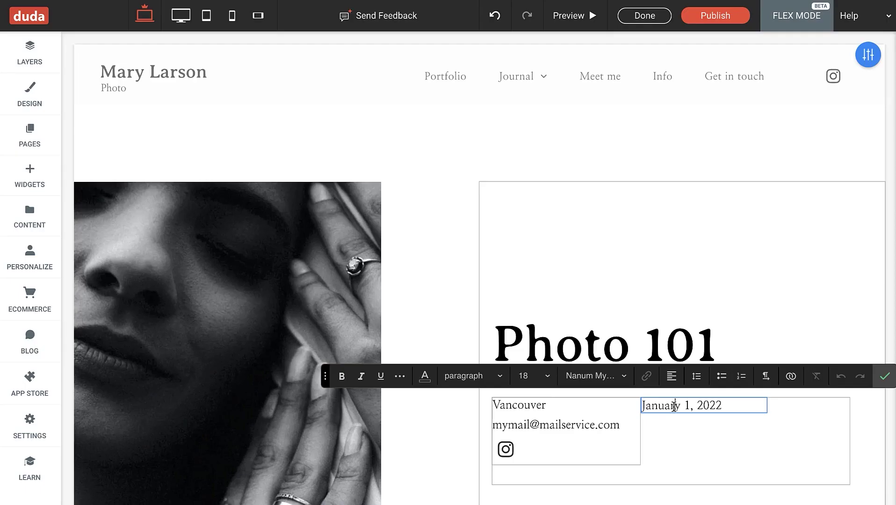
Step: Connect the date text to the Collection-01 Time field and save
{"action": "left_click", "coordinate": [791, 375]}
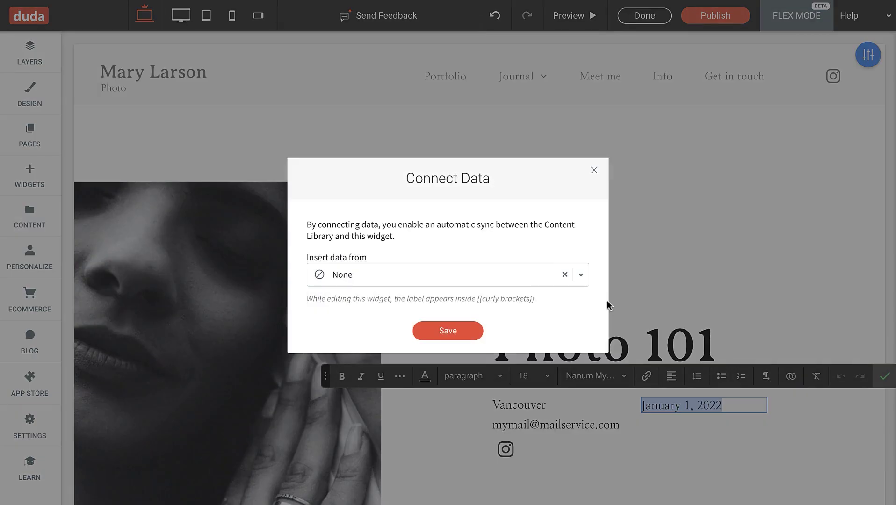
{"action": "left_click", "coordinate": [578, 280]}
{"action": "left_click", "coordinate": [556, 296]}
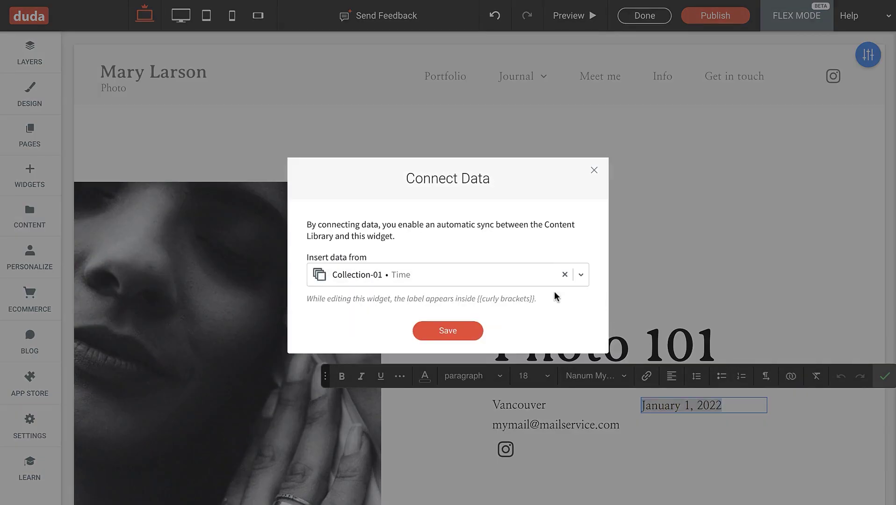
{"action": "left_click", "coordinate": [472, 331]}
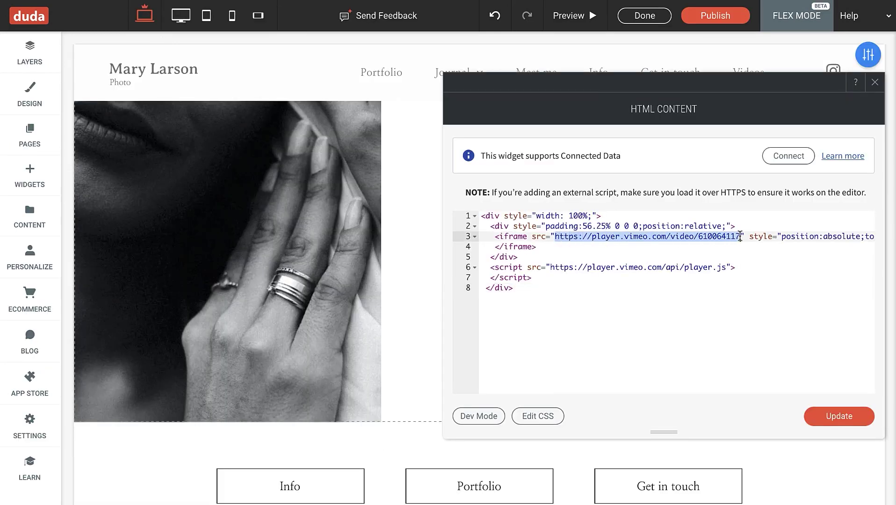
Step: Replace the embedded Vimeo URL with the collection's Video HTML field placeholder
{"action": "left_click", "coordinate": [802, 156]}
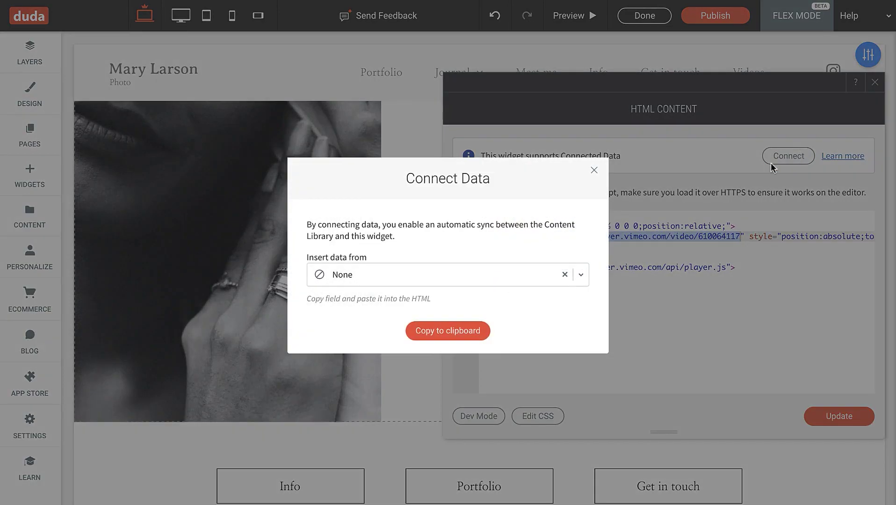
{"action": "left_click", "coordinate": [580, 274]}
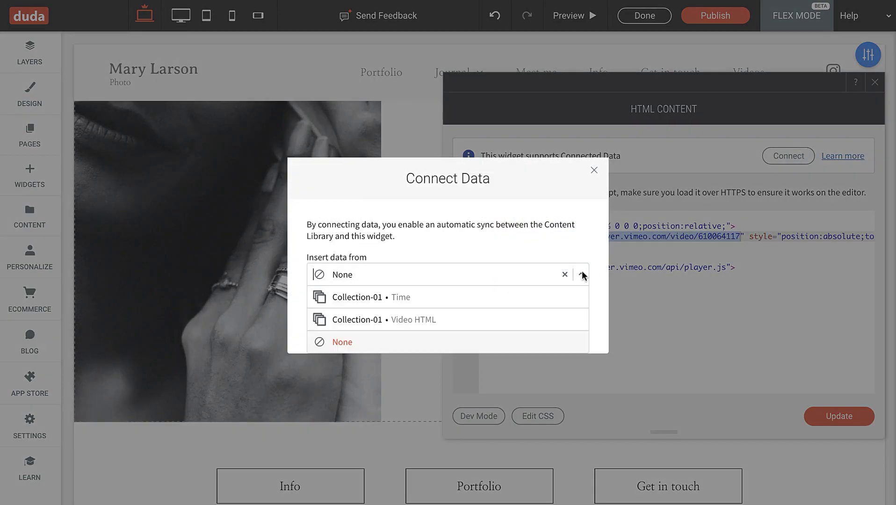
{"action": "left_click", "coordinate": [551, 315]}
{"action": "left_click", "coordinate": [464, 333]}
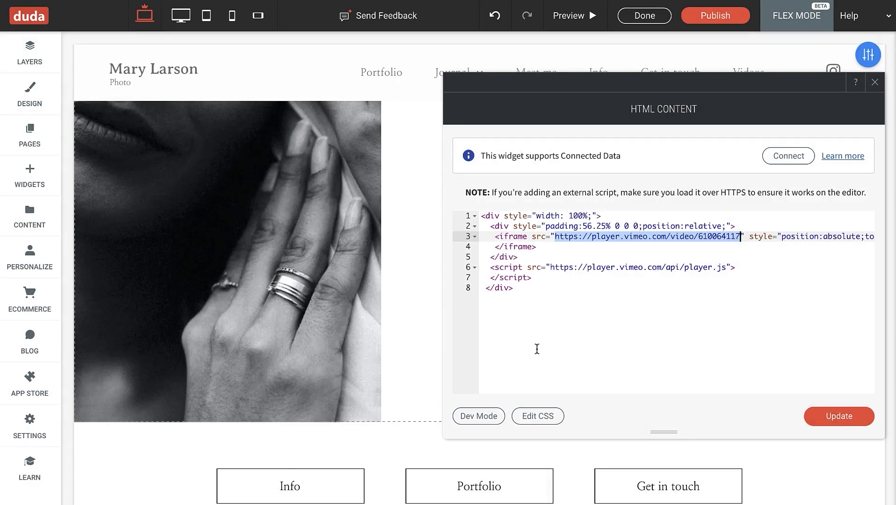
{"action": "key", "text": "ctrl+v"}
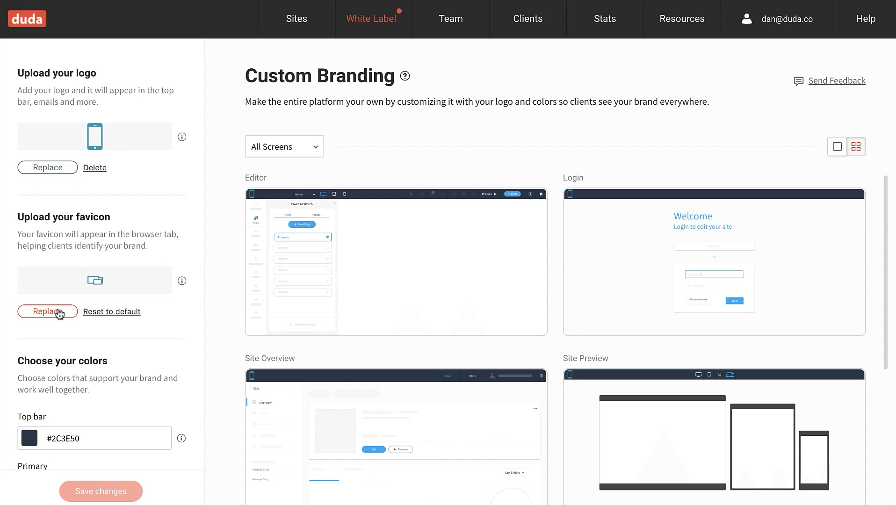
Step: Replace the custom branding favicon with a new image file
{"action": "left_click", "coordinate": [59, 312]}
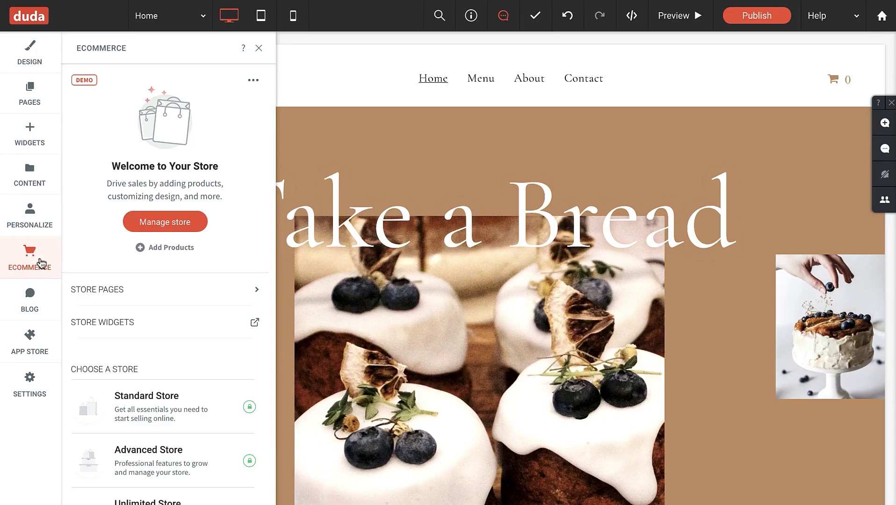
Step: Add store category pages beside site pages, then preview the site and view the Cakes category
{"action": "left_click", "coordinate": [123, 296]}
{"action": "left_click", "coordinate": [145, 342]}
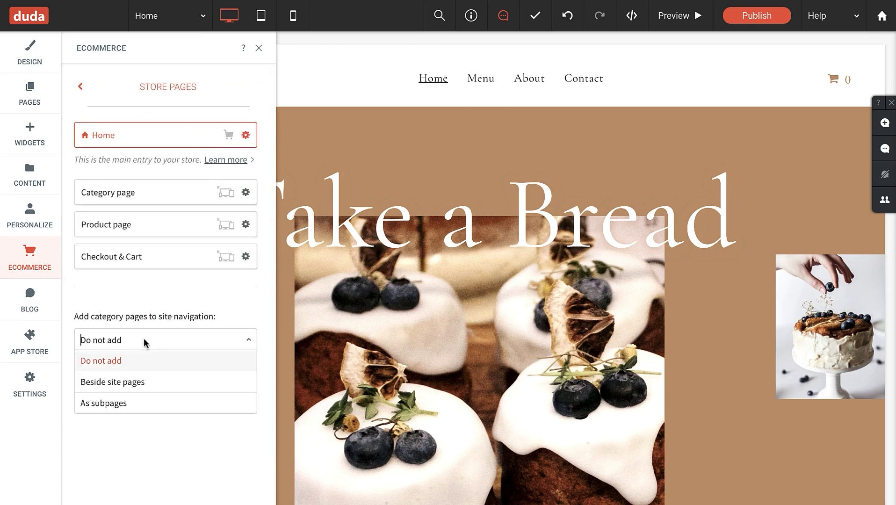
{"action": "left_click", "coordinate": [138, 381]}
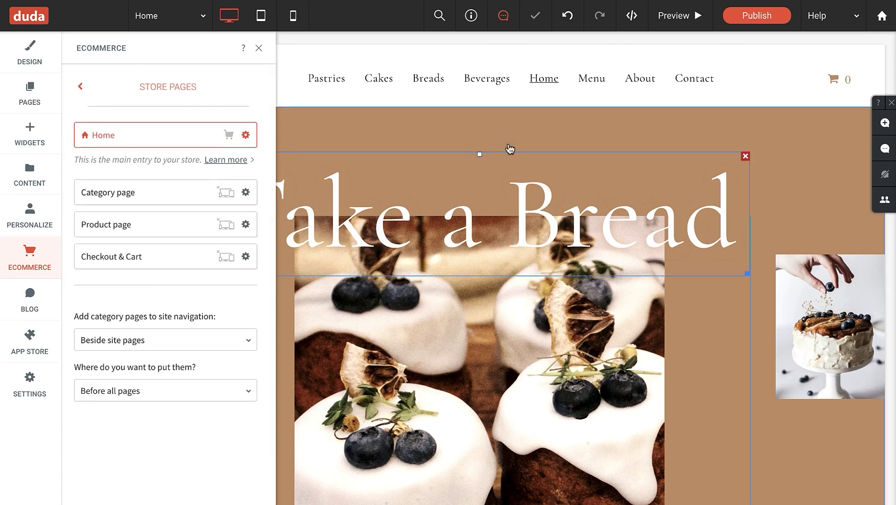
{"action": "left_click", "coordinate": [672, 19]}
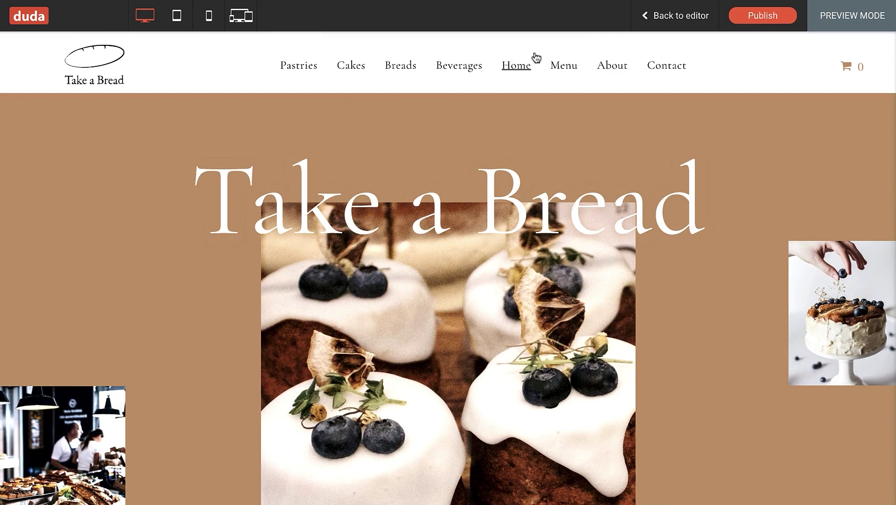
{"action": "left_click", "coordinate": [362, 68]}
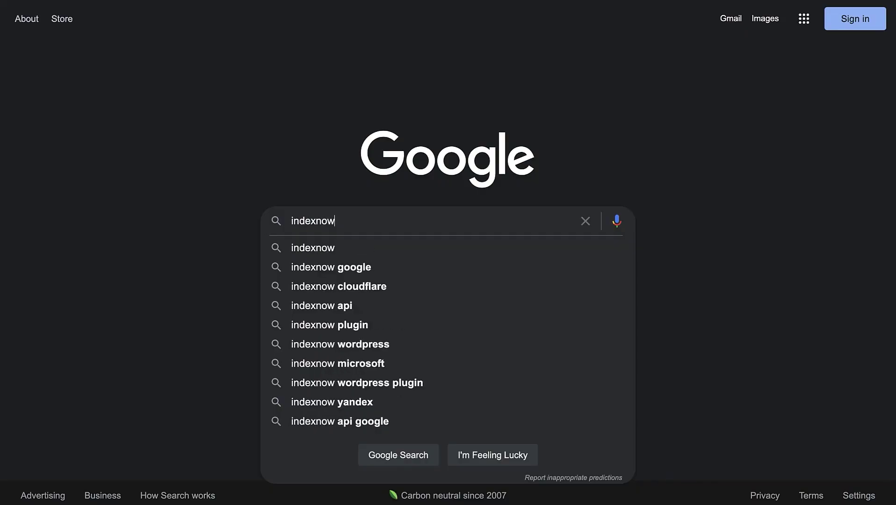
Step: Run the Google search for 'indexnow'
{"action": "key", "text": "Return"}
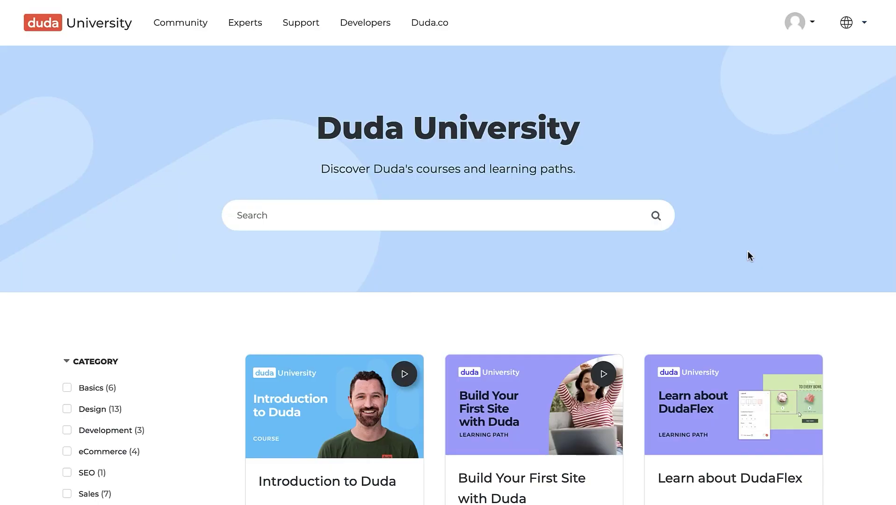
Step: Filter the Duda University catalogue to Basics category courses and open Introduction to Duda
{"action": "scroll", "coordinate": [747, 250], "scroll_direction": "down", "scroll_amount": 5}
{"action": "left_click", "coordinate": [90, 174]}
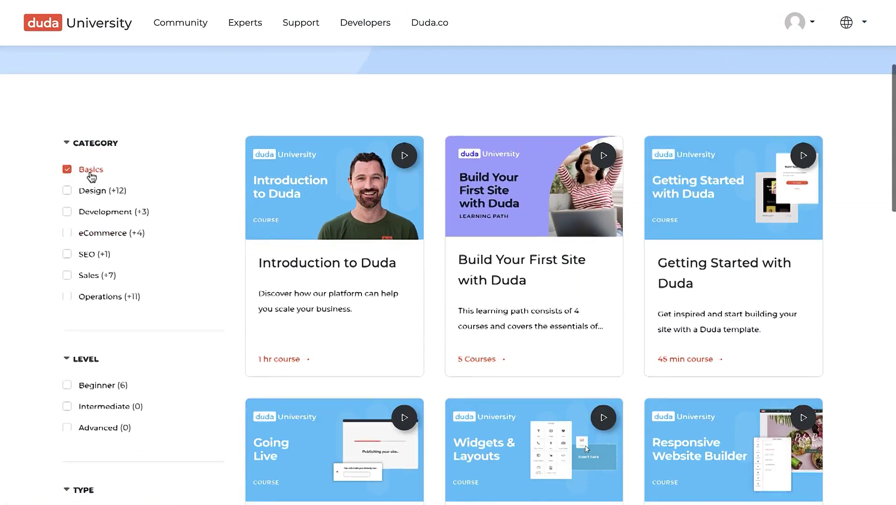
{"action": "scroll", "coordinate": [113, 296], "scroll_direction": "down", "scroll_amount": 3}
{"action": "left_click", "coordinate": [93, 429]}
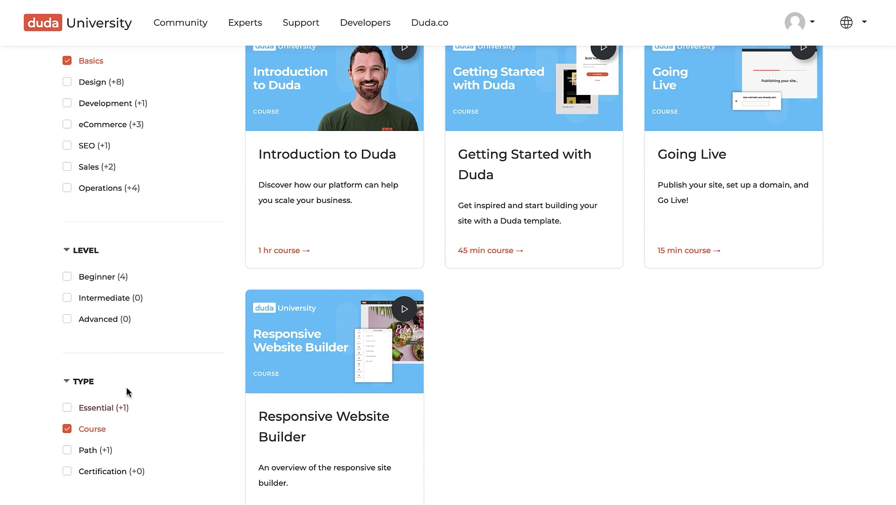
{"action": "left_click", "coordinate": [296, 209]}
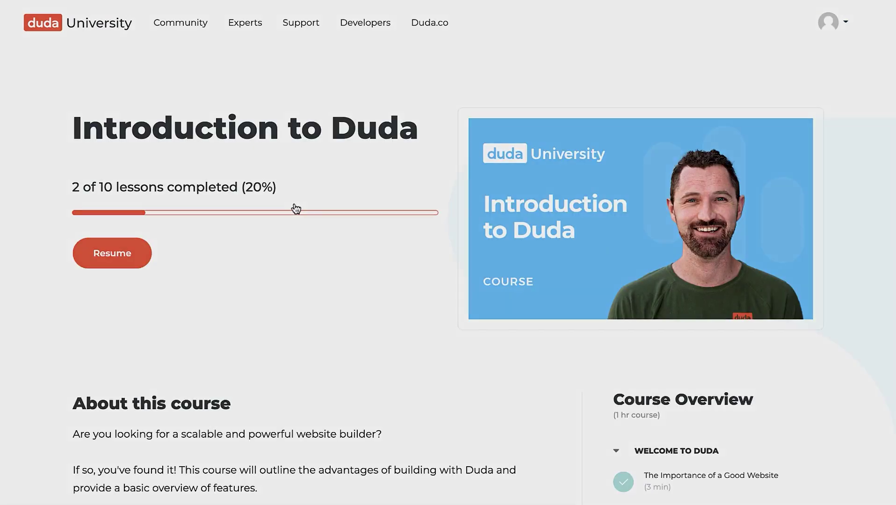